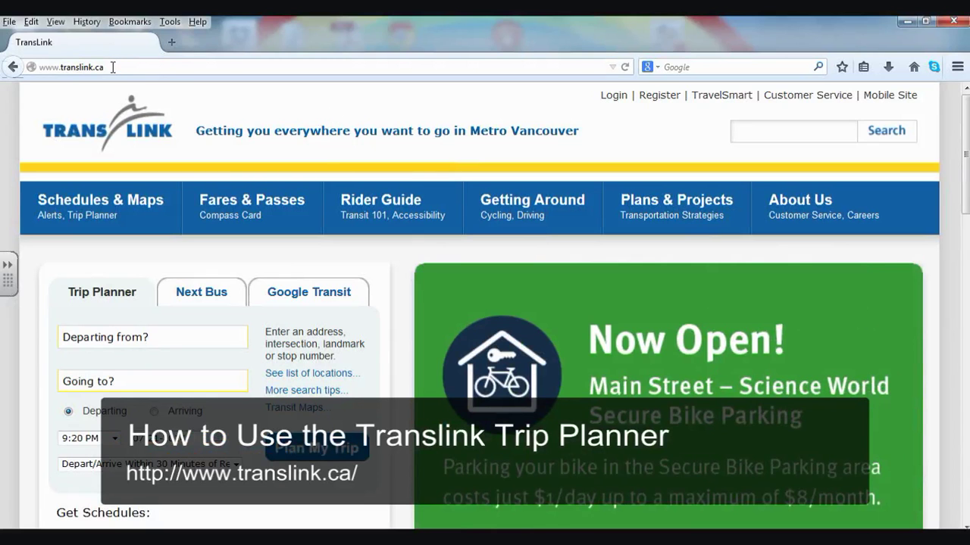
Step: Go to the Trip Planner page via Schedules & Maps and scroll to the empty Step 1 form
left_click_drag(104, 67, 39, 67)
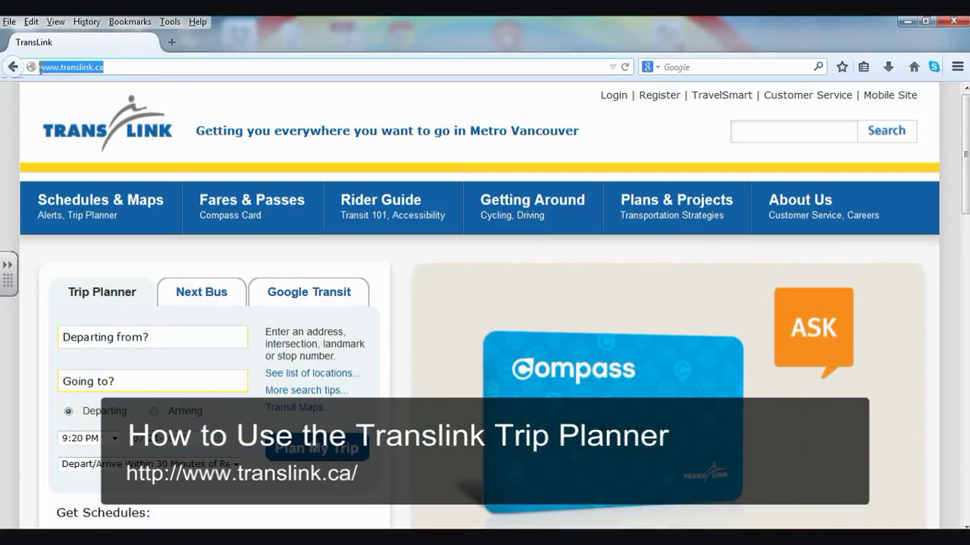
left_click(117, 68)
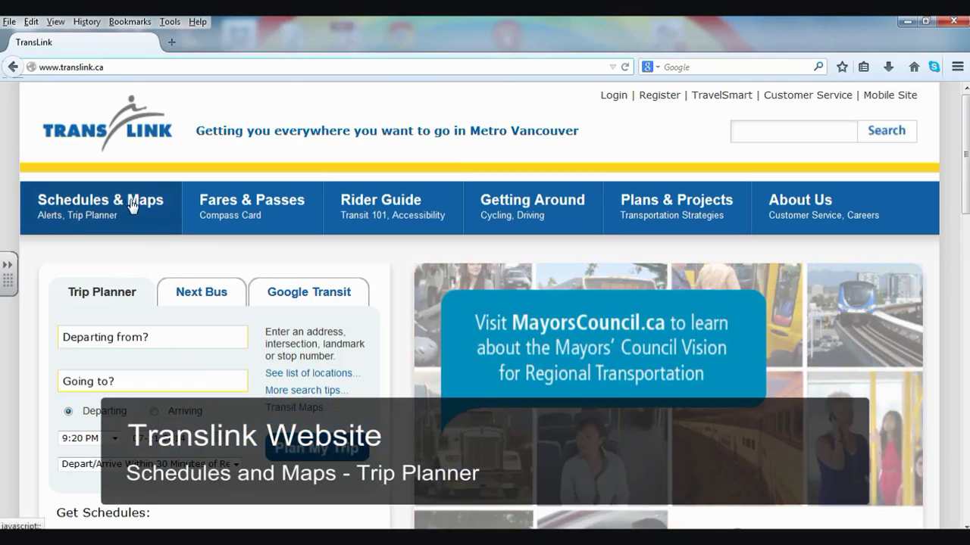
left_click(84, 221)
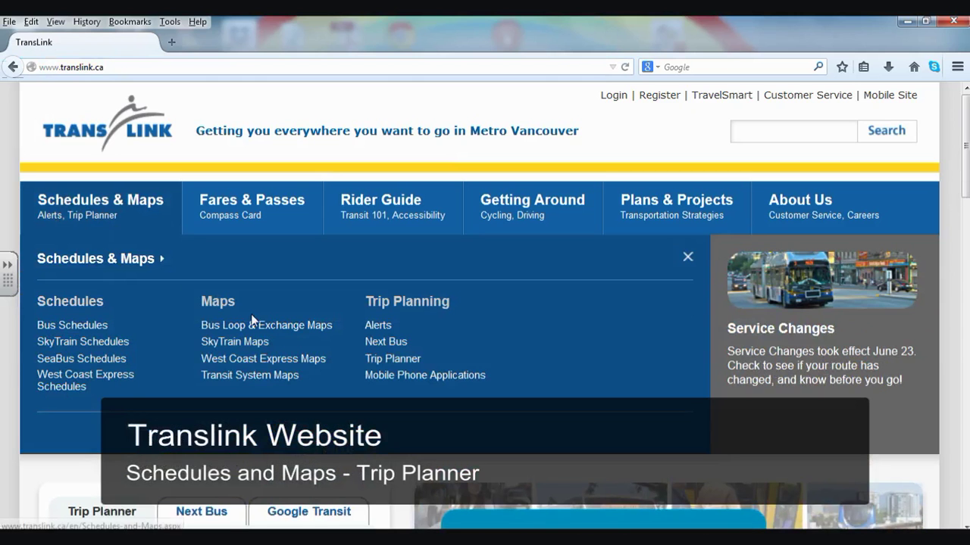
left_click(381, 362)
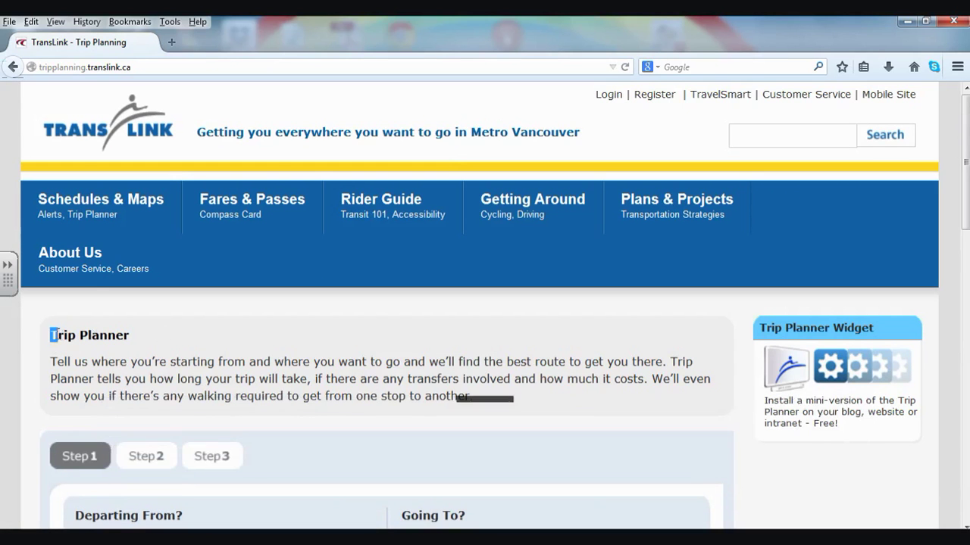
left_click_drag(51, 336, 131, 340)
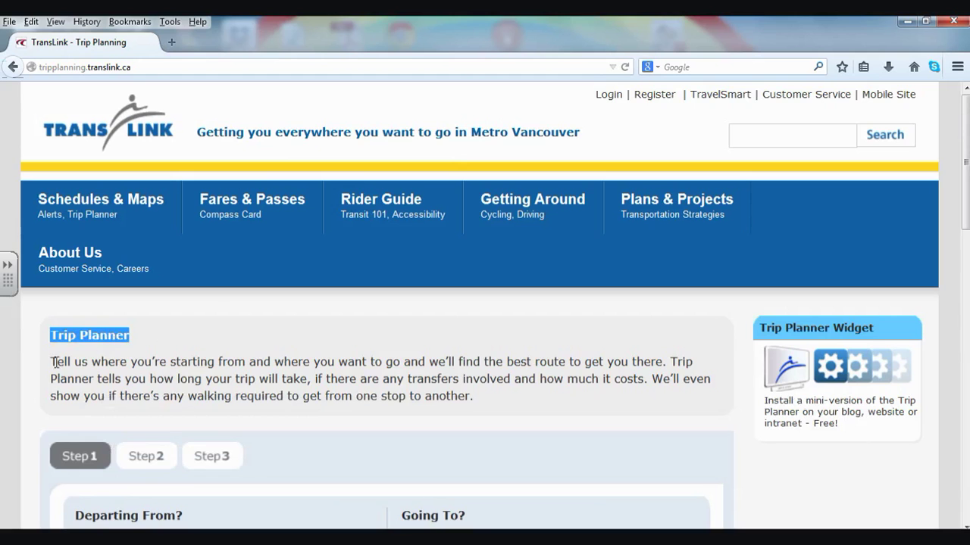
left_click_drag(50, 362, 665, 366)
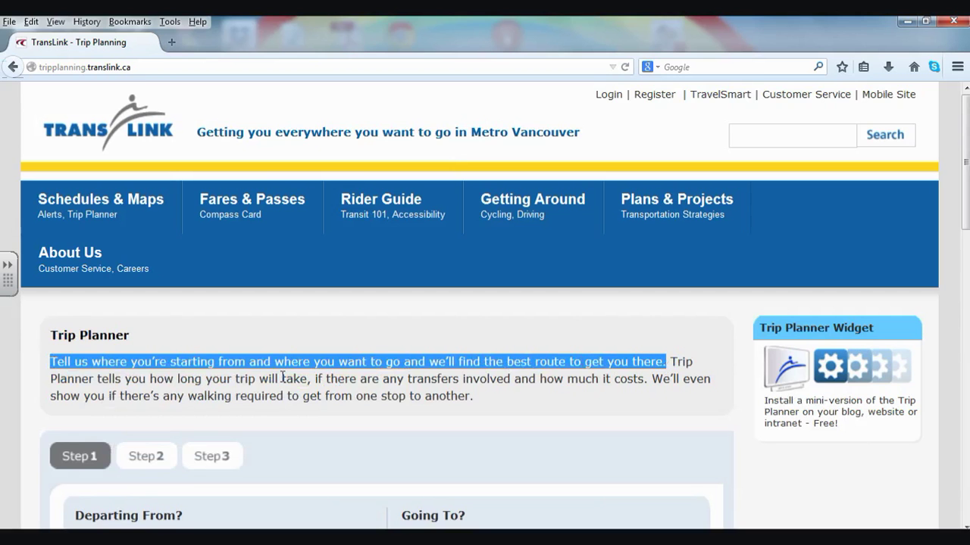
scroll(282, 376, "down", 5)
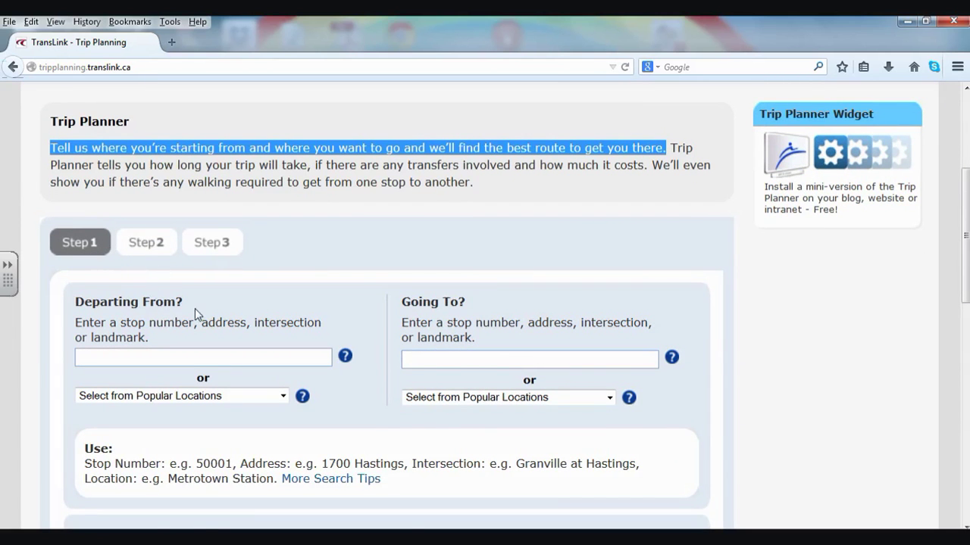
Step: Enter '333 Terminal' as the departure and accept the 333 TERMINAL AVE, VANCOUVER suggestion
scroll(195, 311, "down", 3)
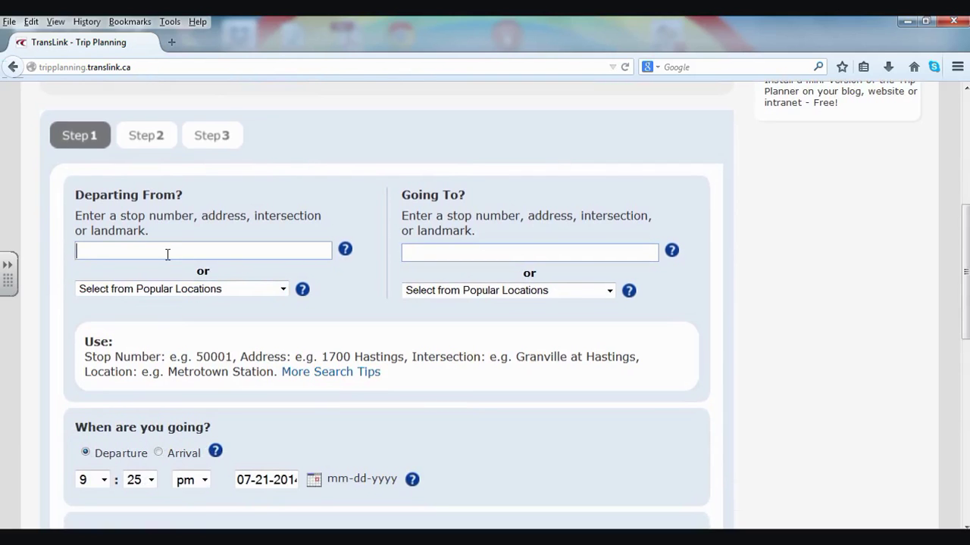
type("333 Termina")
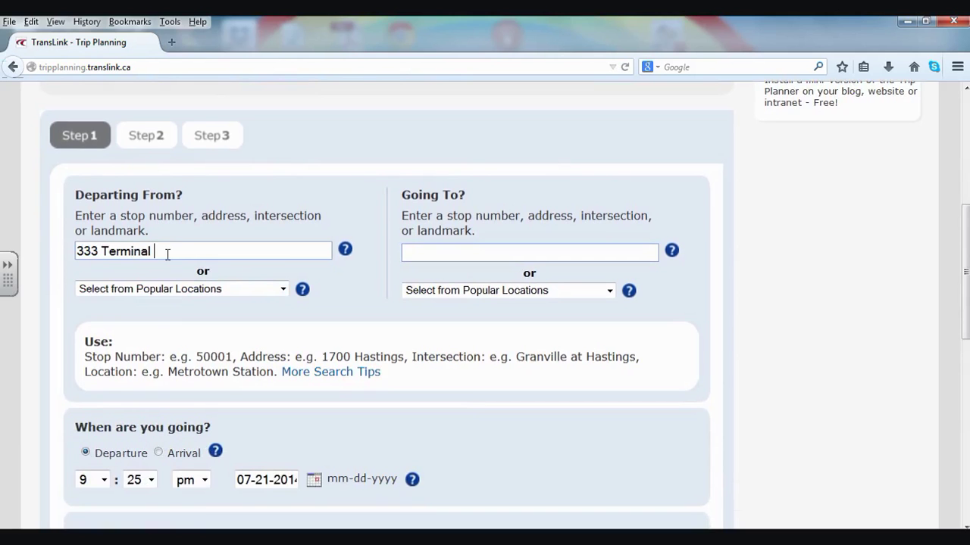
type("l")
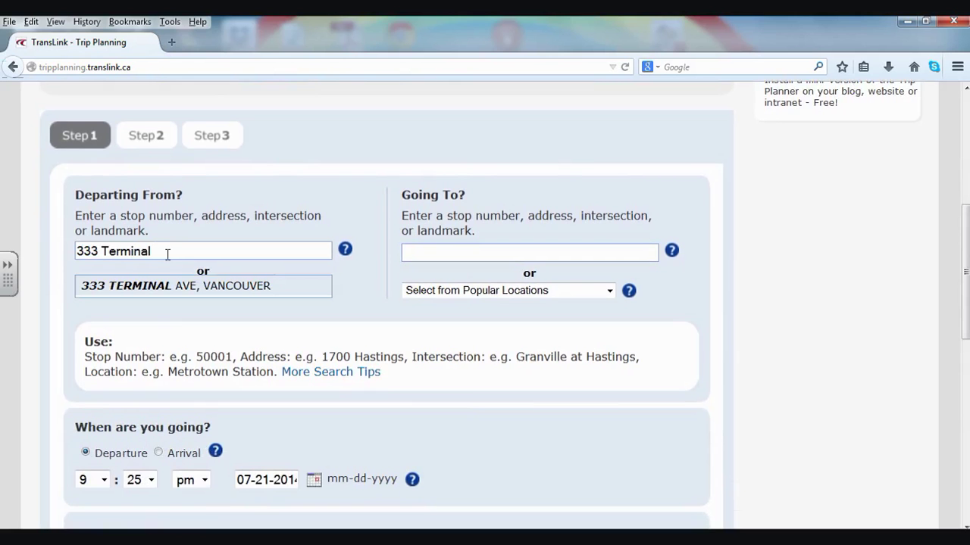
left_click(165, 293)
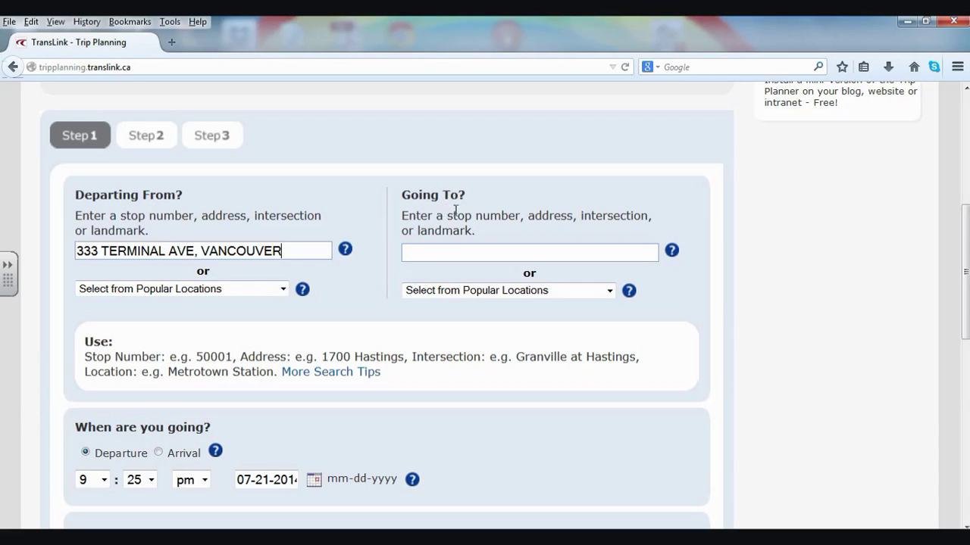
Step: Pick METROPOLIS AT METROTOWN from the Shopping Districts and Centres popular locations as the destination
left_click(609, 291)
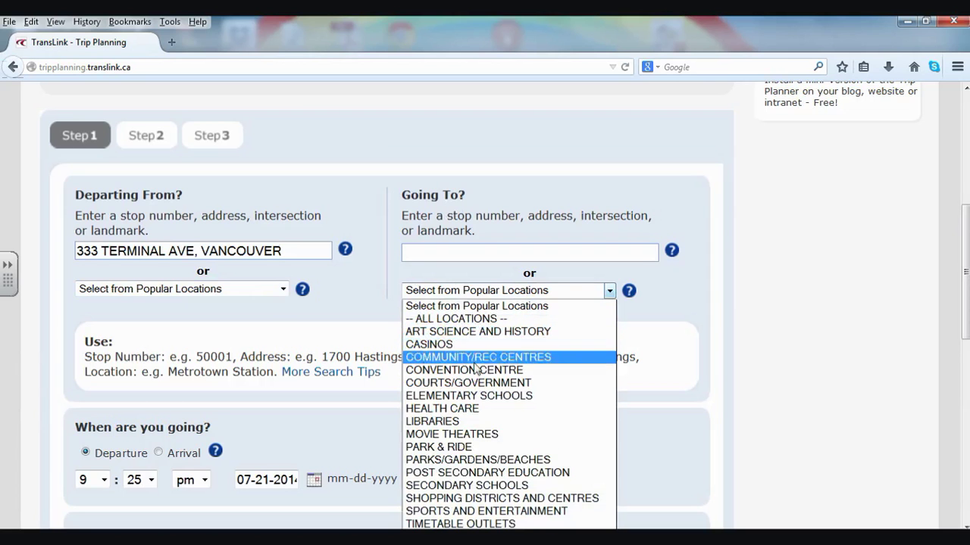
left_click(461, 500)
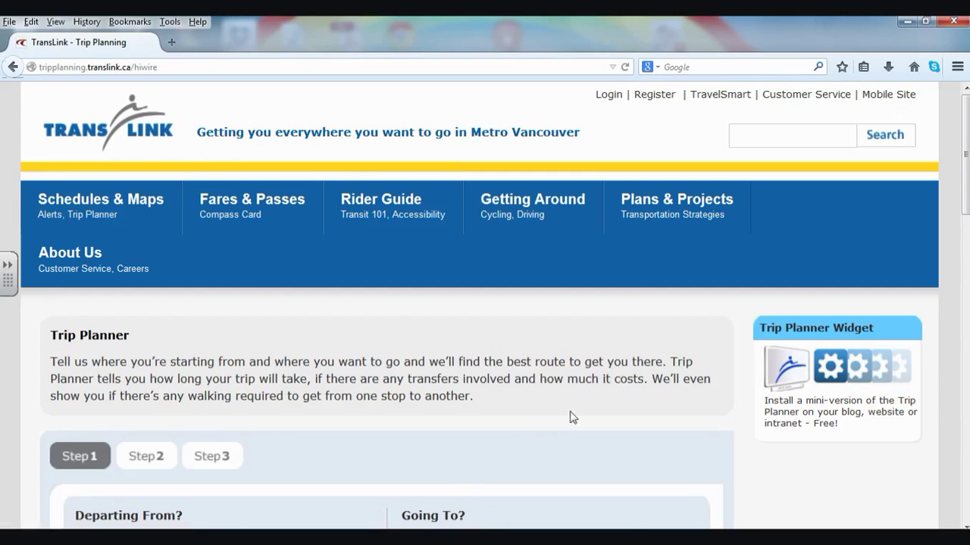
scroll(595, 402, "down", 5)
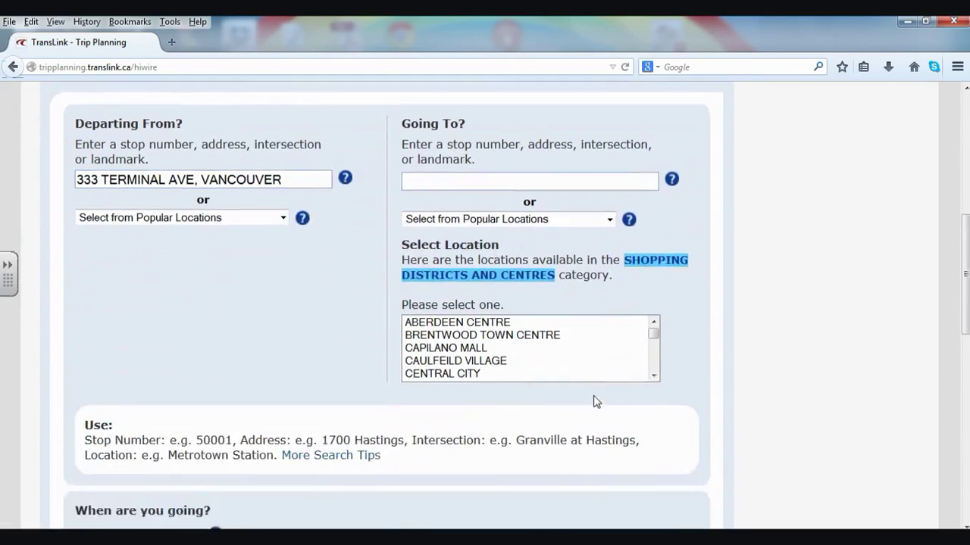
scroll(491, 314, "down", 3)
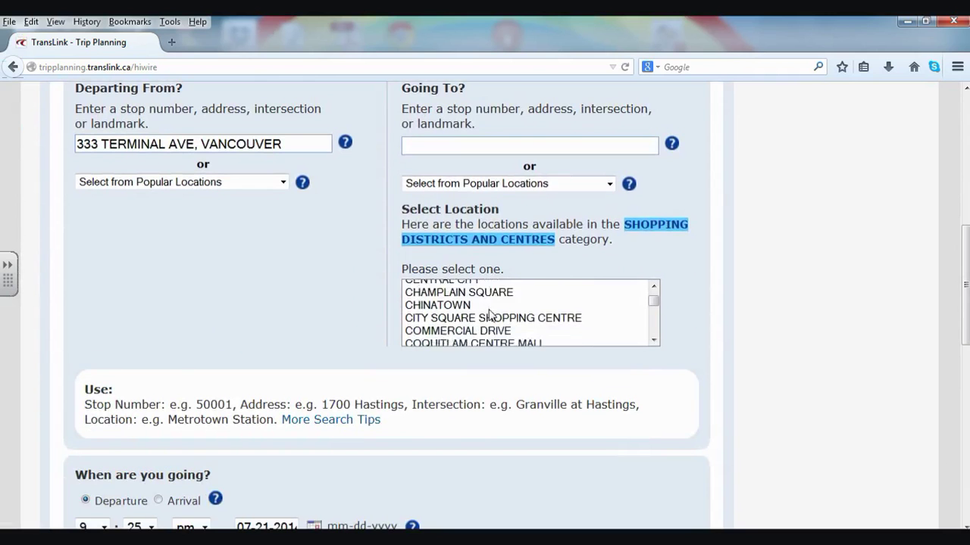
scroll(491, 315, "down", 3)
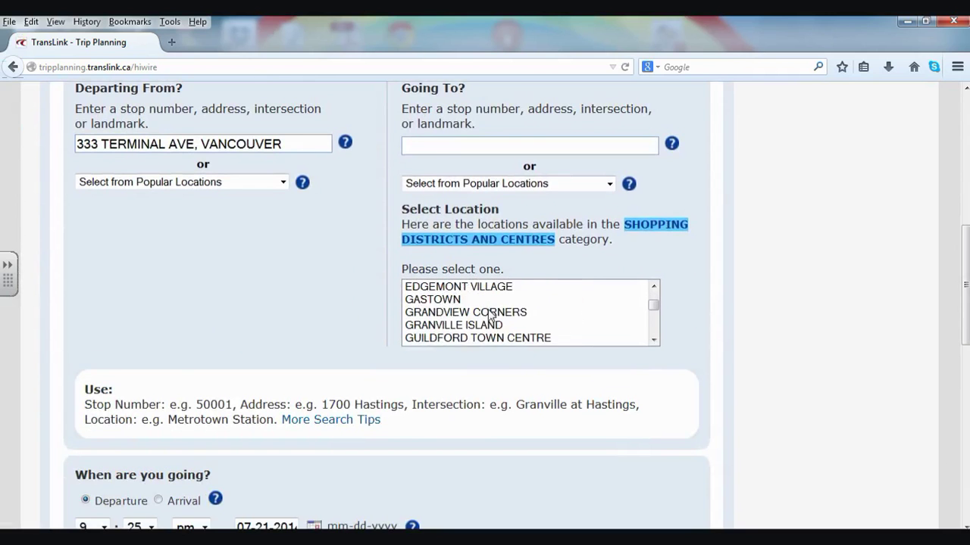
scroll(488, 315, "down", 2)
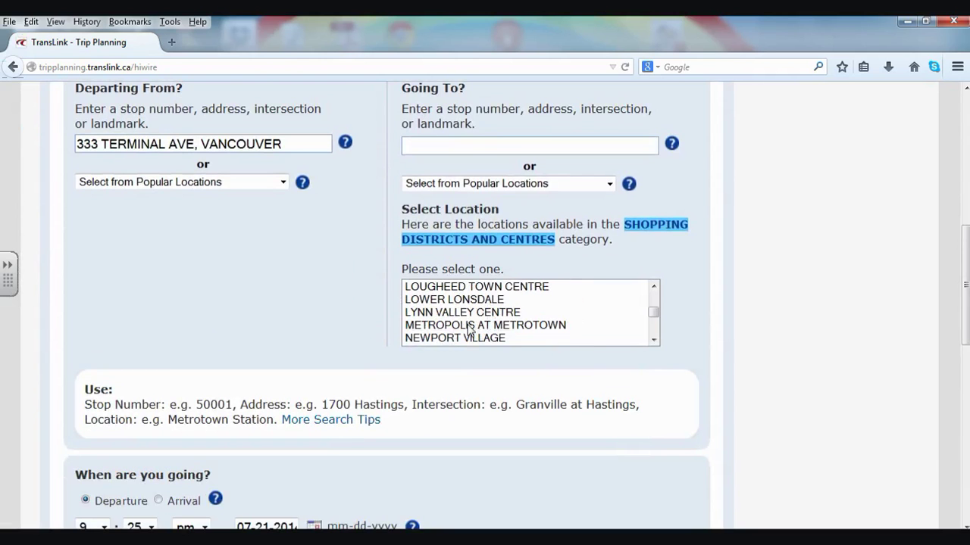
left_click(470, 326)
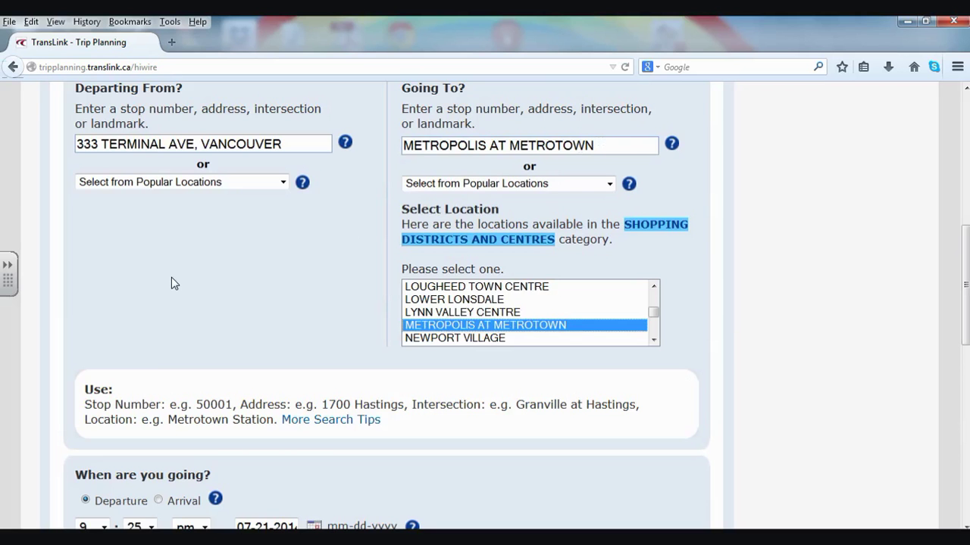
scroll(172, 277, "down", 5)
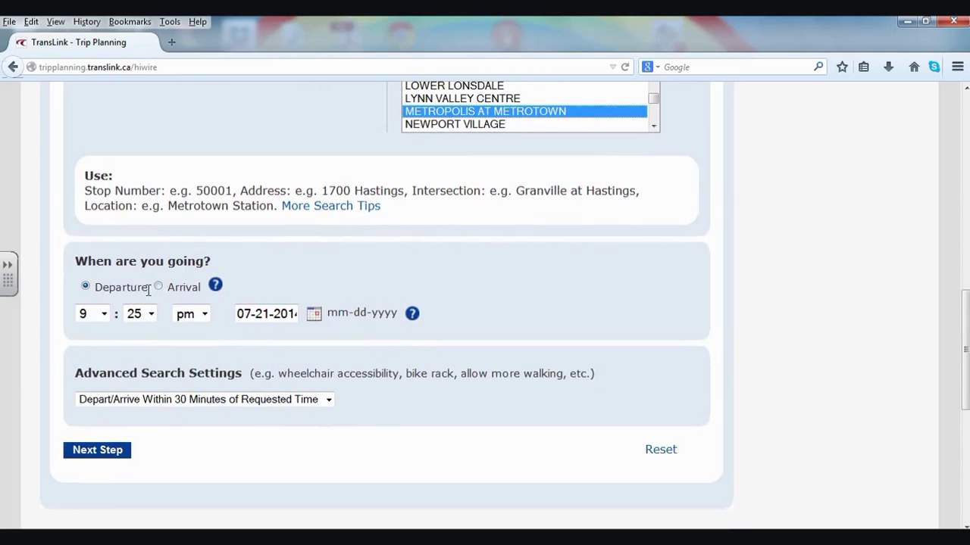
Step: Set the departure time to 11:15 am
left_click(101, 313)
left_click(86, 482)
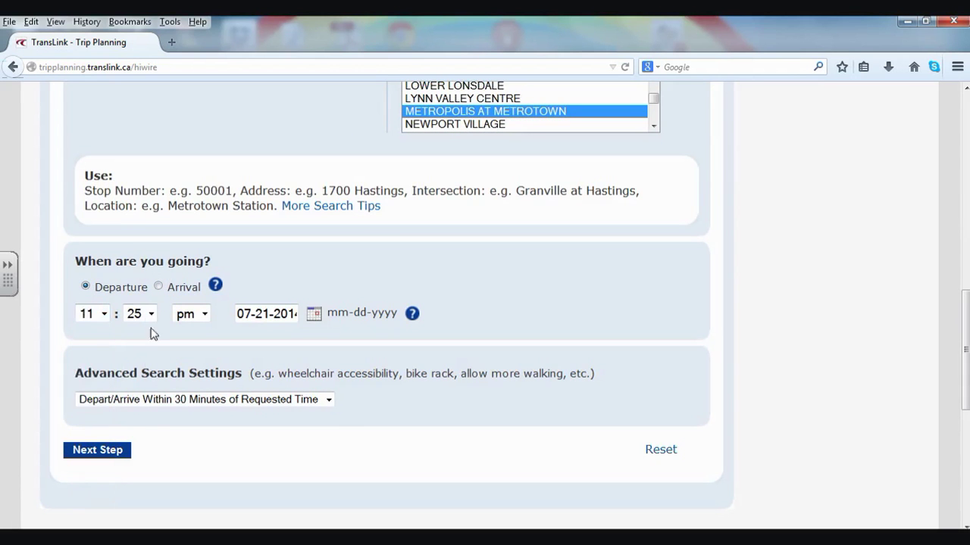
left_click(150, 313)
left_click(137, 376)
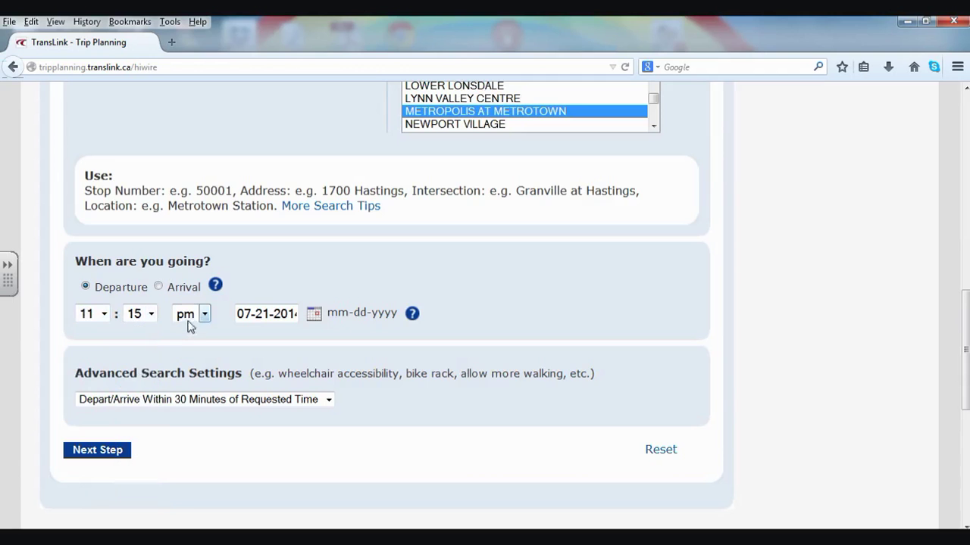
left_click(203, 313)
left_click(191, 333)
Step: Set the travel date to 07-23-2014 and keep the default 30-minute window in advanced settings
left_click(314, 316)
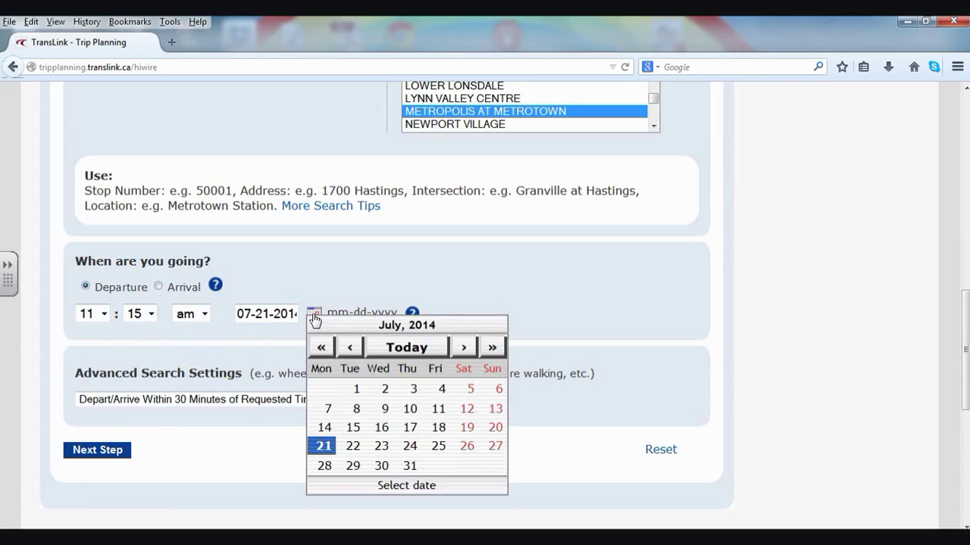
left_click(381, 446)
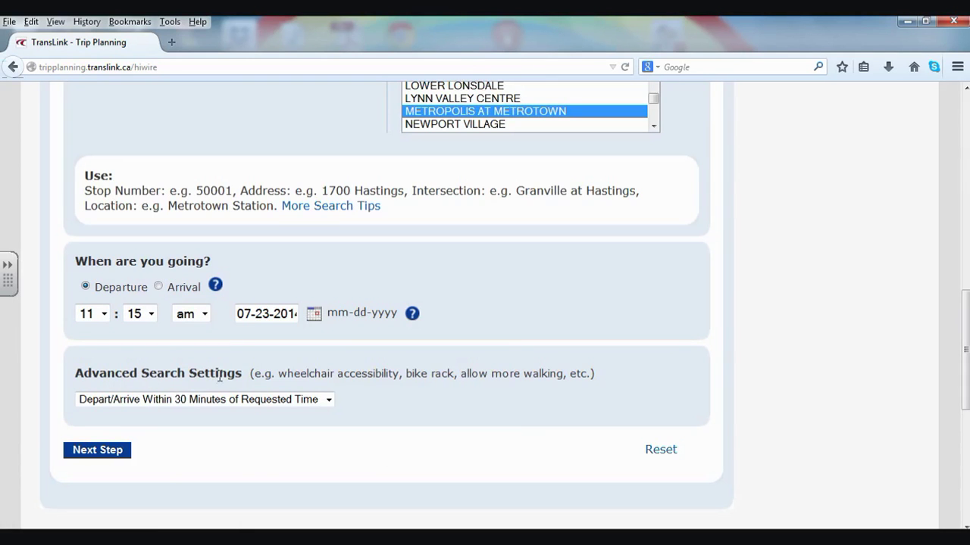
left_click(328, 401)
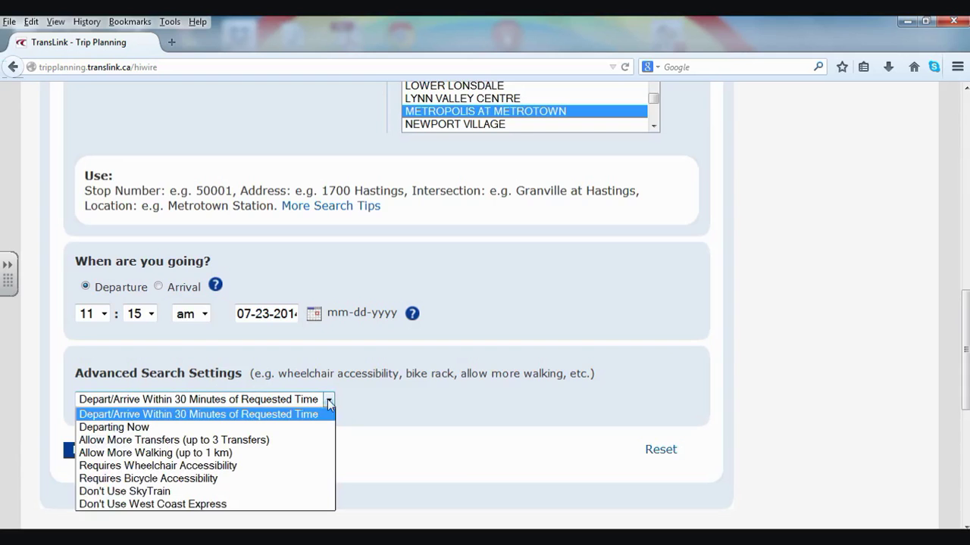
left_click(238, 421)
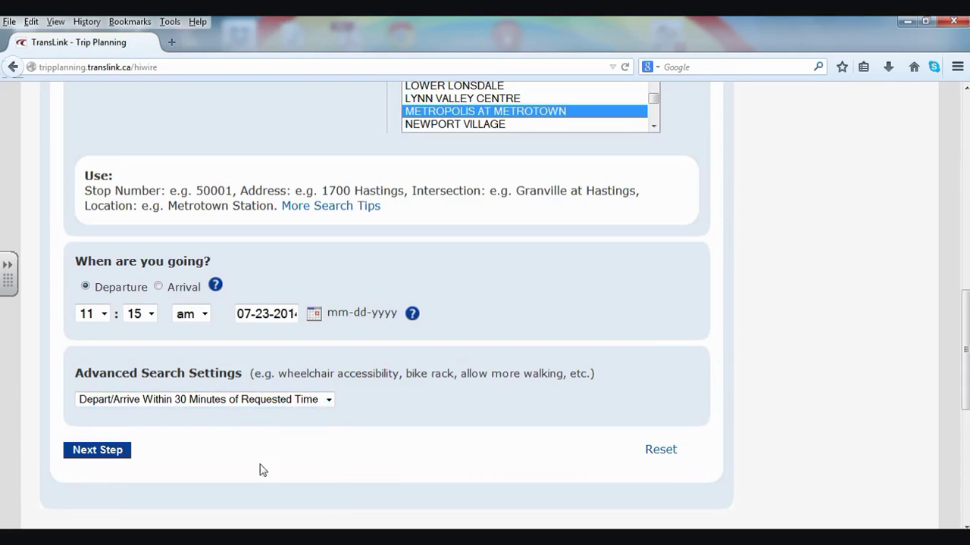
Step: Submit the trip and review the five trip options, led by the 12-minute $4.00 Millennium Line
left_click(93, 455)
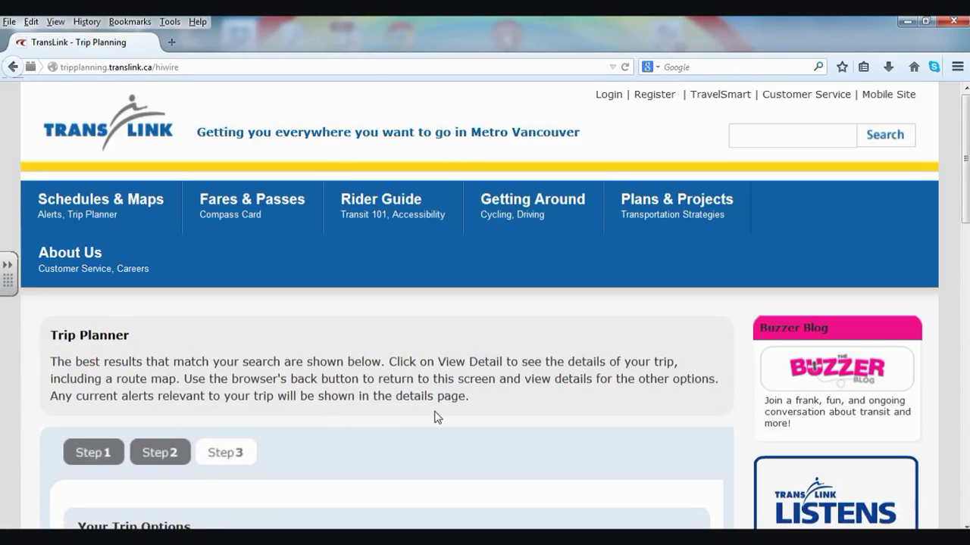
scroll(436, 417, "down", 4)
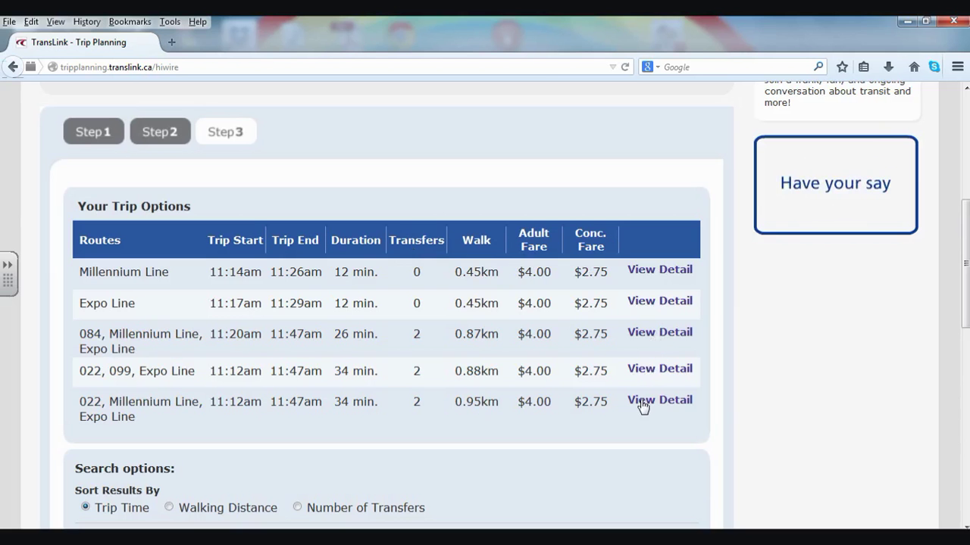
scroll(455, 425, "down", 5)
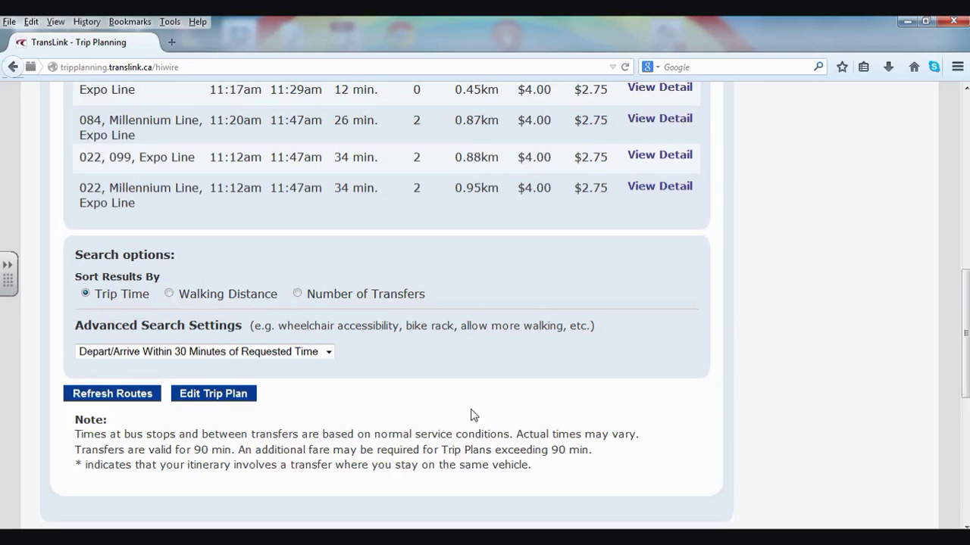
scroll(752, 385, "down", 3)
scroll(752, 385, "down", 3)
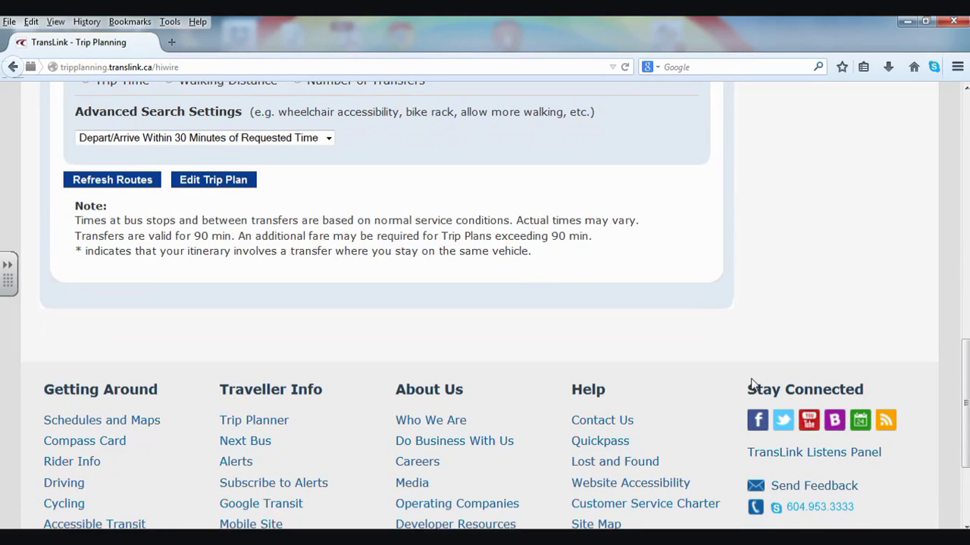
scroll(753, 384, "up", 8)
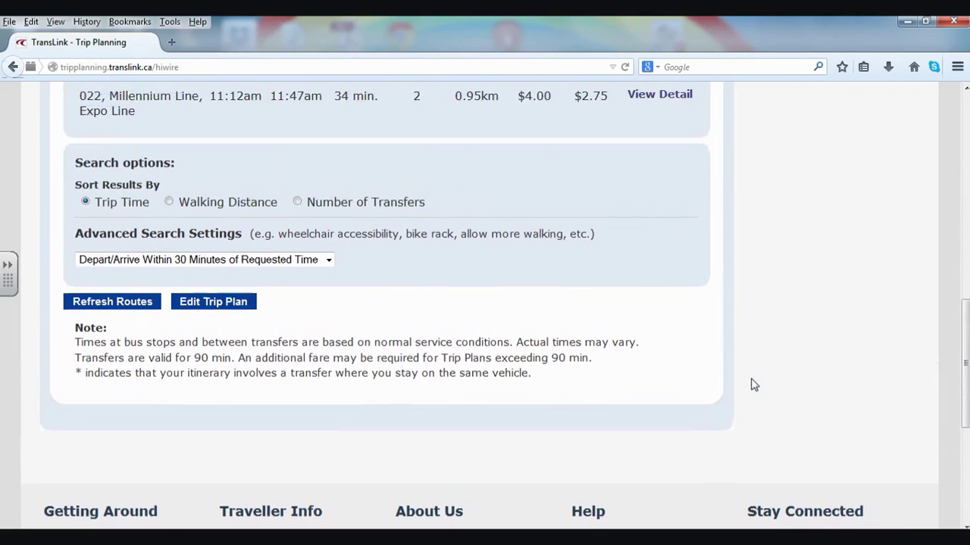
scroll(752, 384, "up", 3)
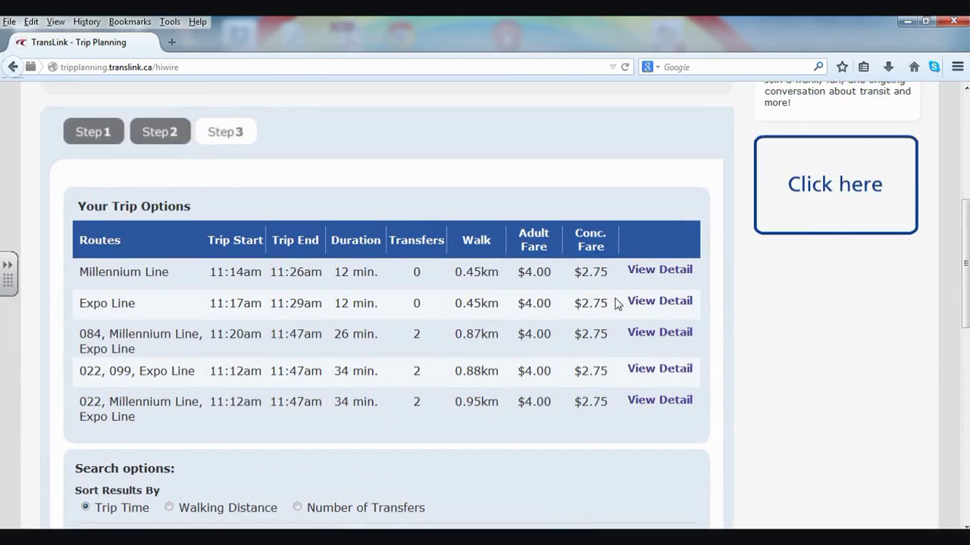
Step: Open View Detail for the Millennium Line option, 11:14am Main Street-Science World to 11:26am Metrotown
left_click(647, 274)
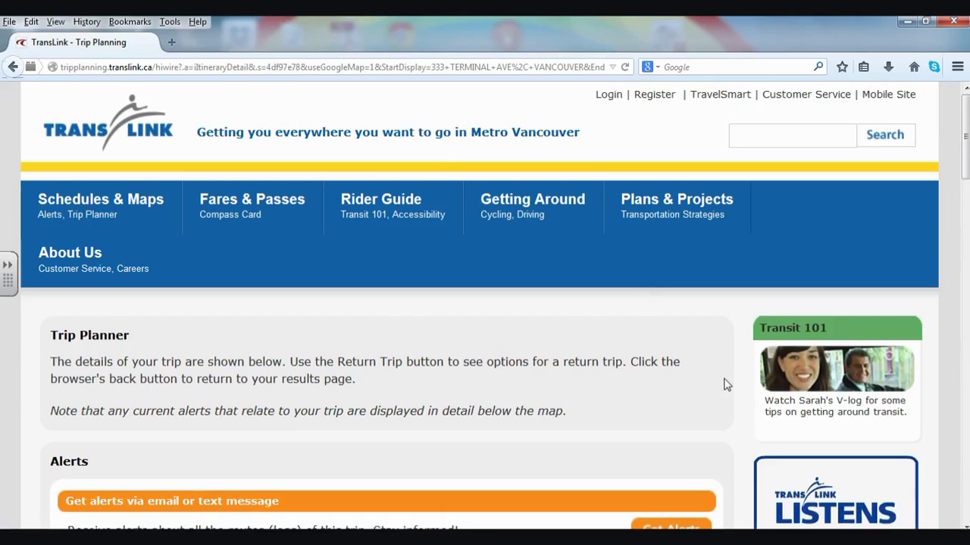
scroll(726, 384, "down", 5)
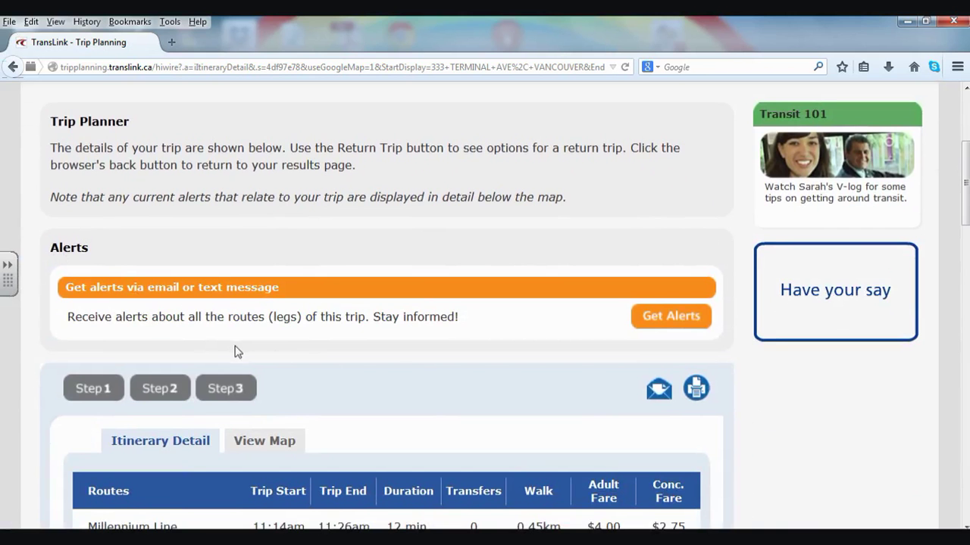
scroll(424, 370, "down", 5)
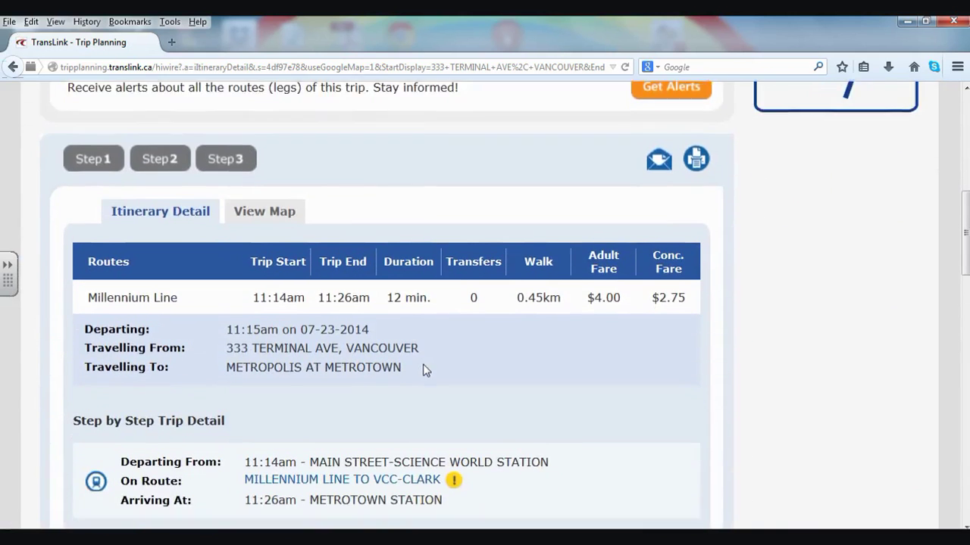
scroll(424, 369, "down", 2)
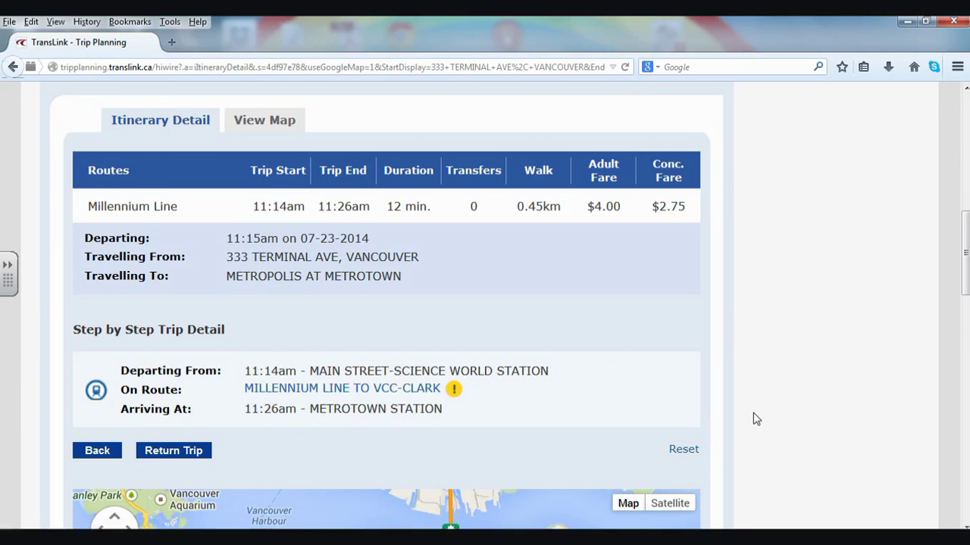
Step: Scroll down to the map tracing the Millennium Line route from point A to Metrotown
scroll(753, 419, "down", 5)
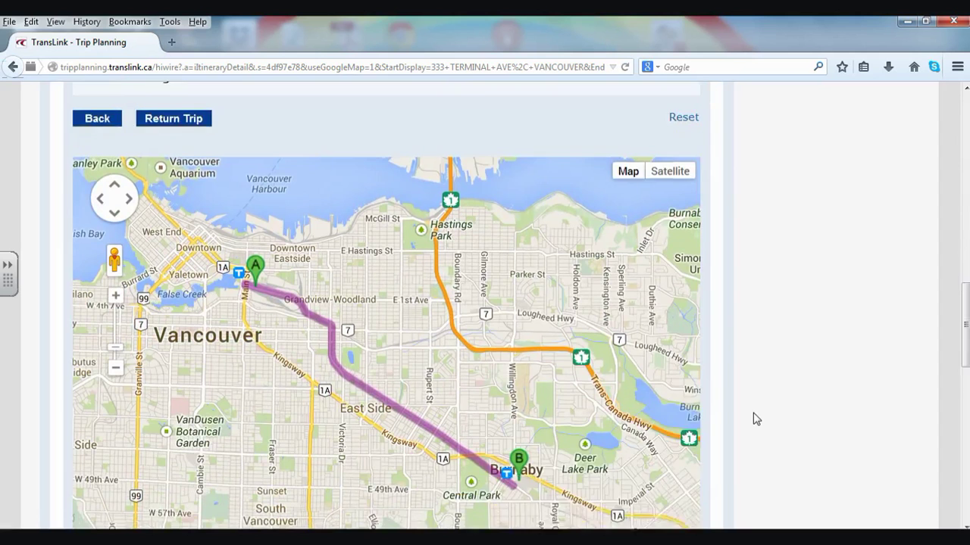